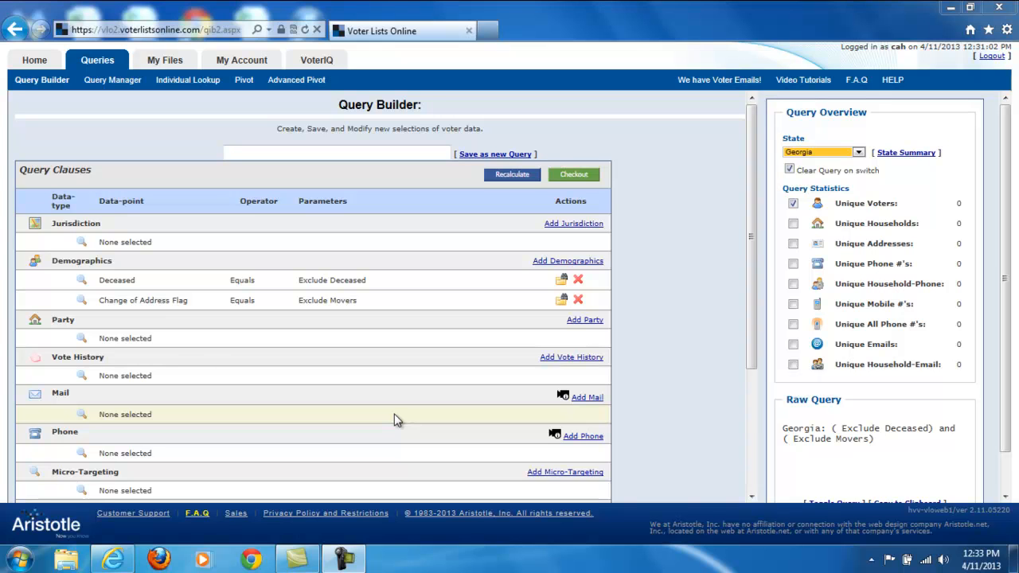
Step: Add Fulton county as a jurisdiction clause to the Georgia query and recalculate the unique voter count
left_click(583, 226)
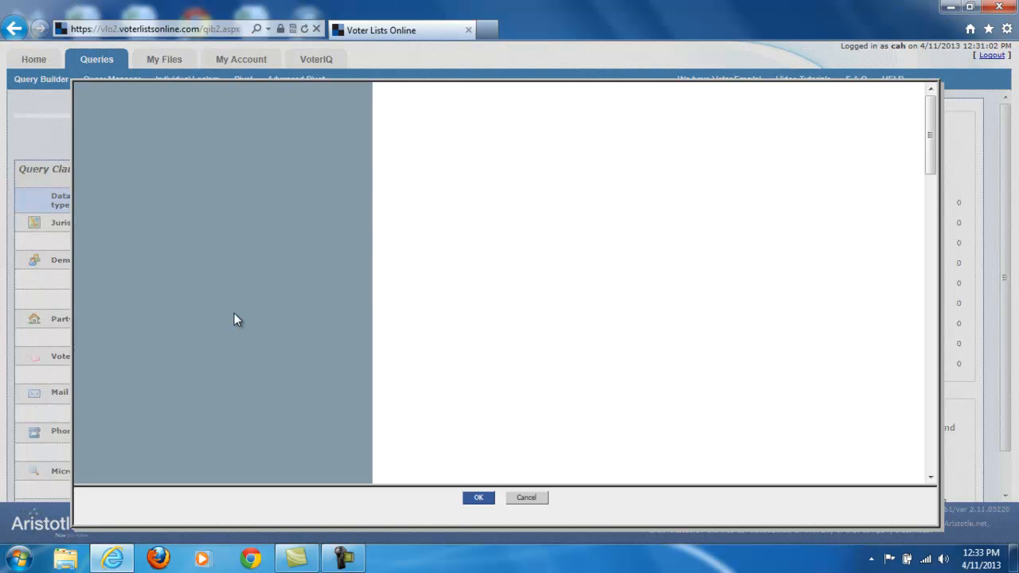
left_click(121, 339)
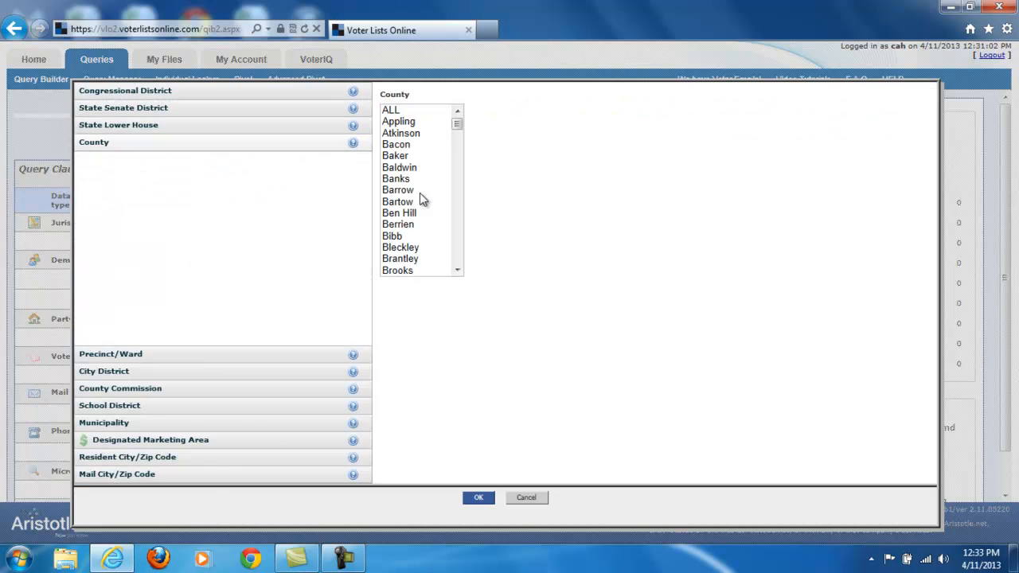
left_click_drag(457, 125, 457, 170)
left_click(413, 237)
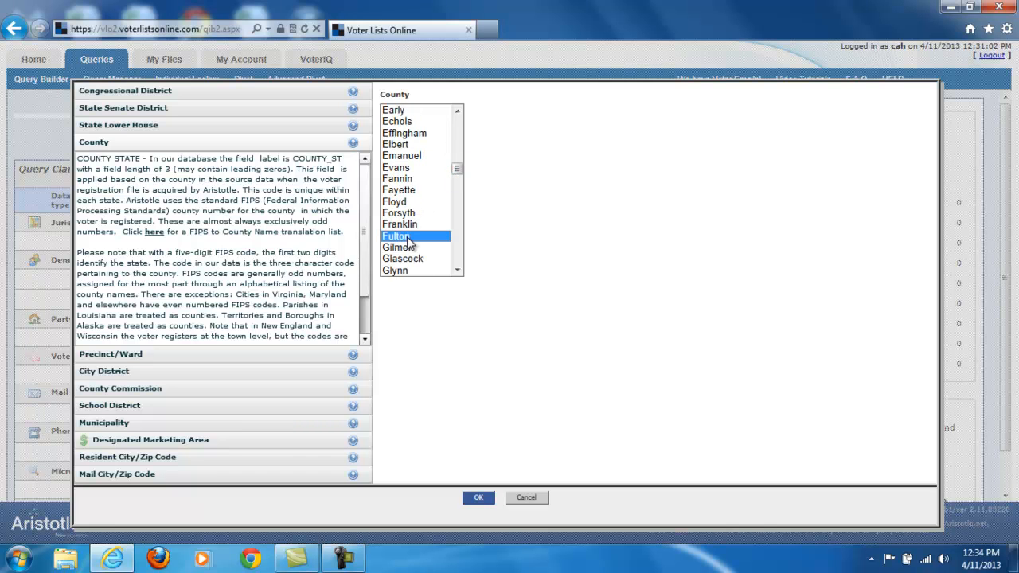
left_click(471, 500)
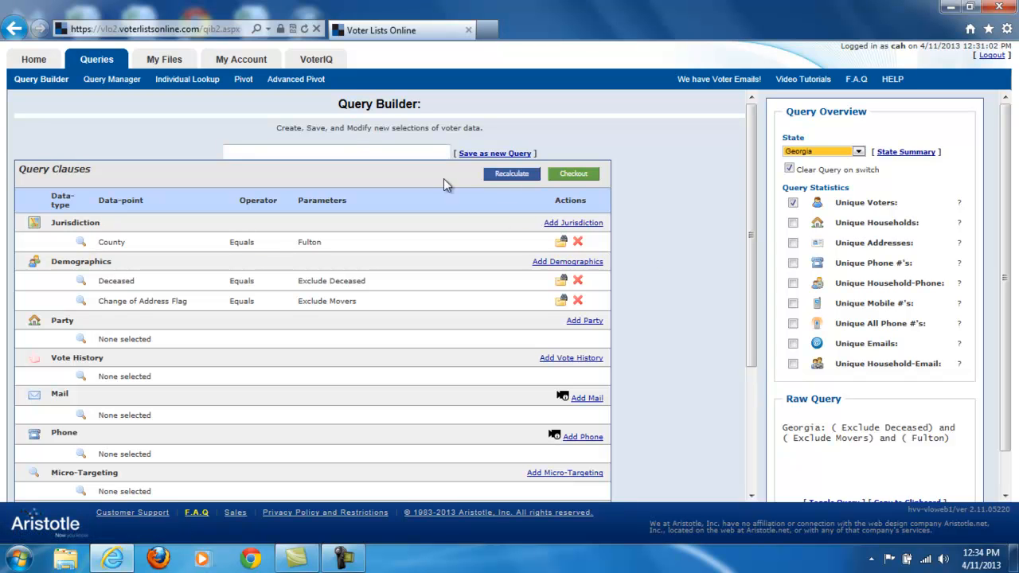
left_click(513, 176)
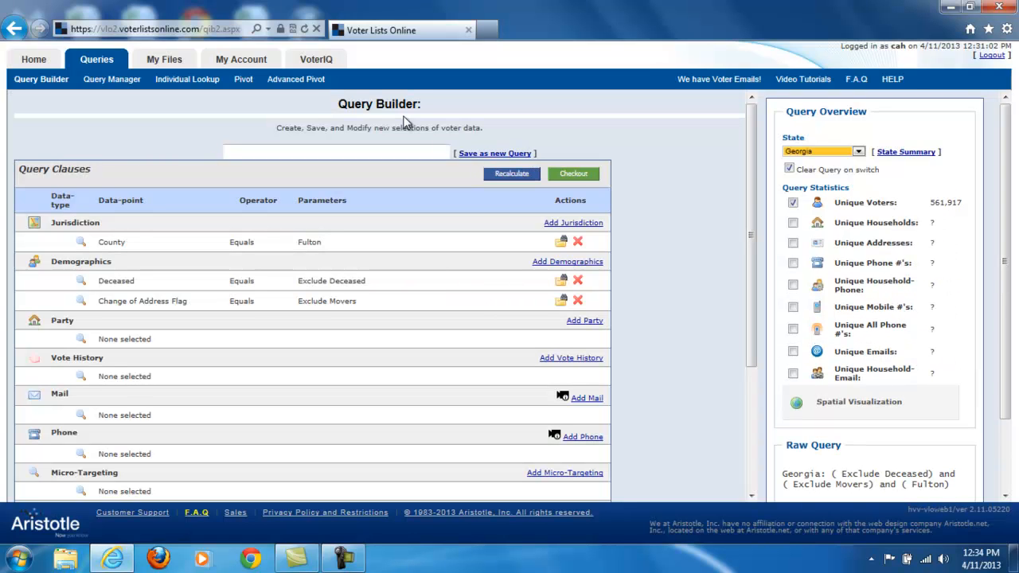
Step: Open Advanced Pivot and add the Age Indicator field to the pivot columns
left_click(302, 81)
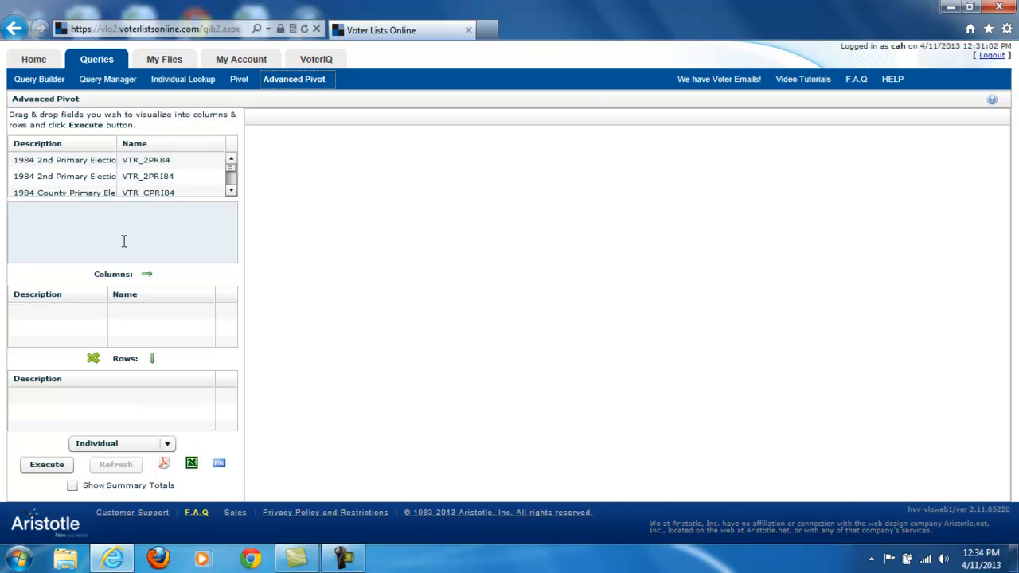
left_click(80, 177)
key("a")
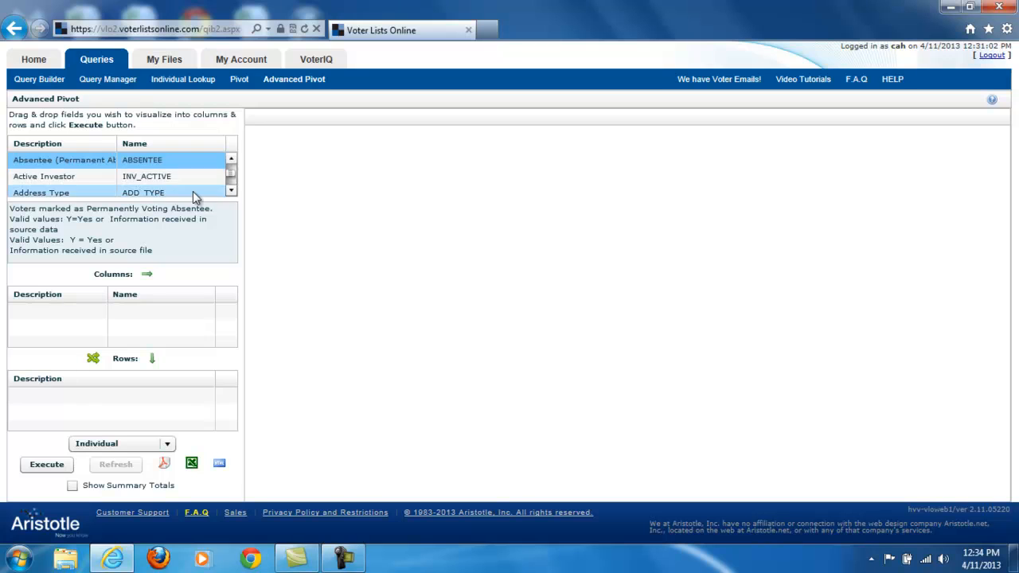
left_click(231, 191)
left_click(231, 191)
left_click(231, 191)
left_click(231, 191)
left_click(231, 191)
left_click(231, 192)
left_click(231, 191)
left_click(231, 191)
left_click(231, 191)
left_click(231, 191)
left_click(231, 191)
left_click(231, 191)
left_click(231, 191)
left_click(231, 191)
left_click(231, 191)
left_click(231, 191)
left_click(231, 192)
left_click(231, 191)
left_click(231, 191)
left_click(231, 191)
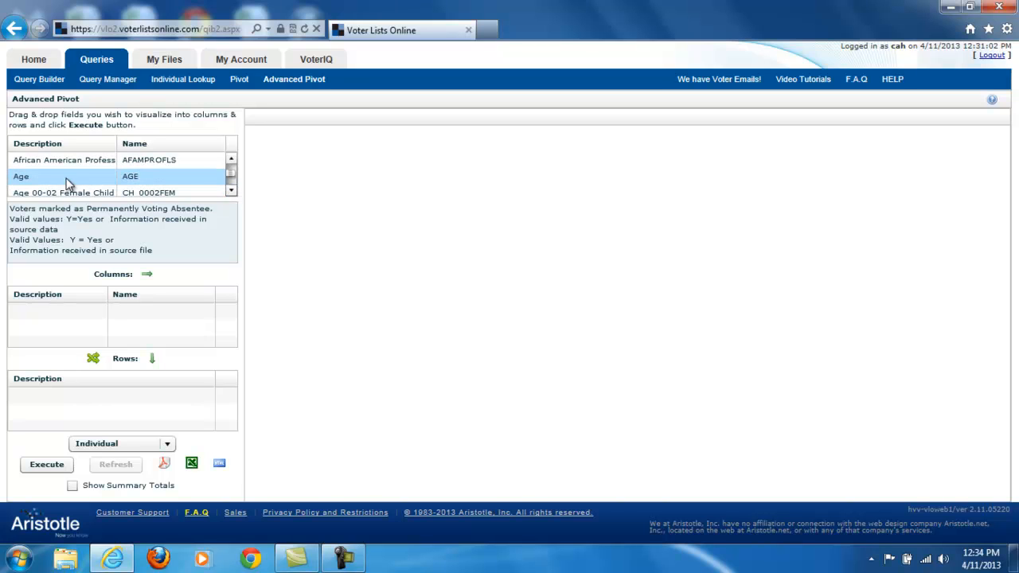
left_click(235, 192)
left_click(234, 192)
left_click(234, 192)
left_click(234, 192)
left_click(234, 192)
left_click(234, 192)
left_click(234, 192)
left_click(234, 192)
left_click(232, 191)
left_click(232, 191)
left_click(232, 191)
left_click(232, 191)
left_click(232, 191)
left_click(232, 191)
left_click_drag(58, 170, 61, 330)
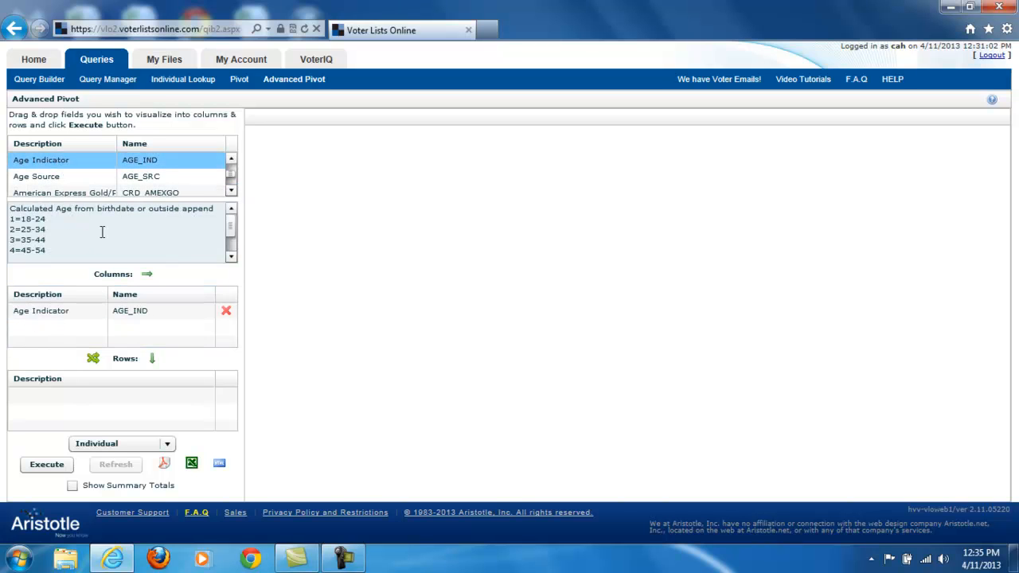
Step: Add the Ethnic Code field to the pivot columns below Age Indicator
left_click(102, 178)
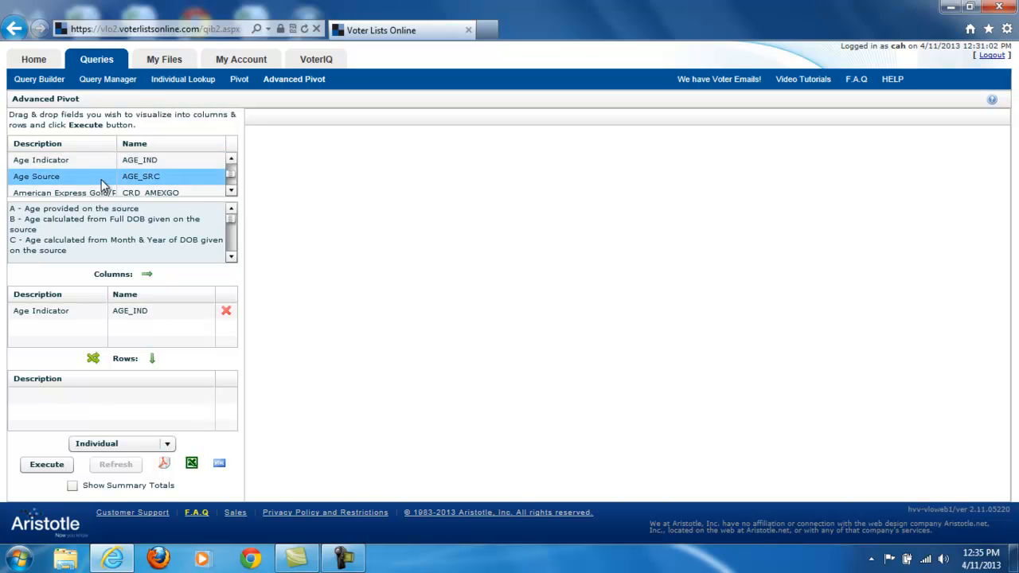
key("e")
left_click(231, 192)
left_click(231, 192)
left_click(231, 192)
left_click(231, 192)
left_click(231, 192)
left_click(230, 192)
left_click(58, 182)
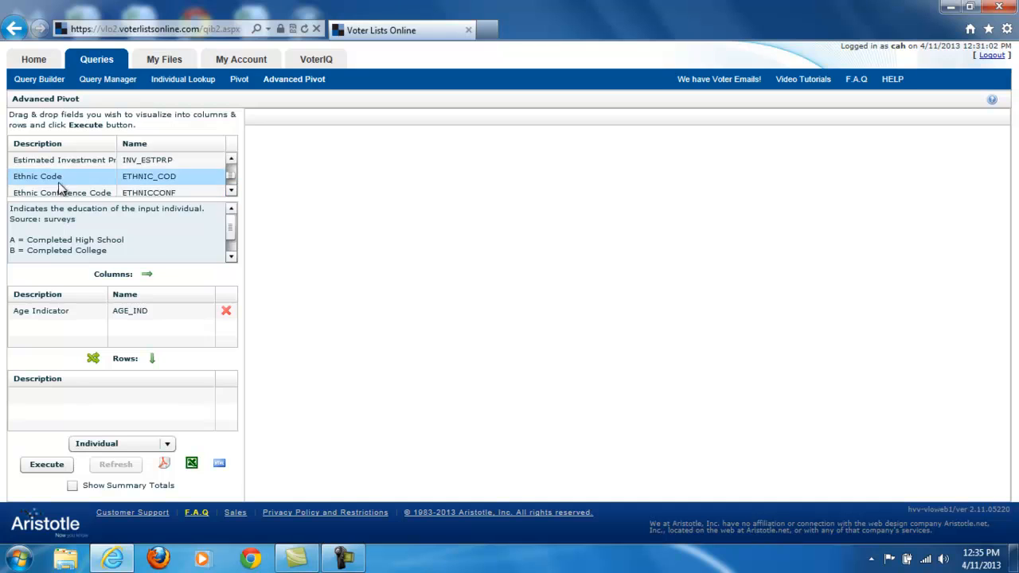
left_click_drag(56, 180, 56, 331)
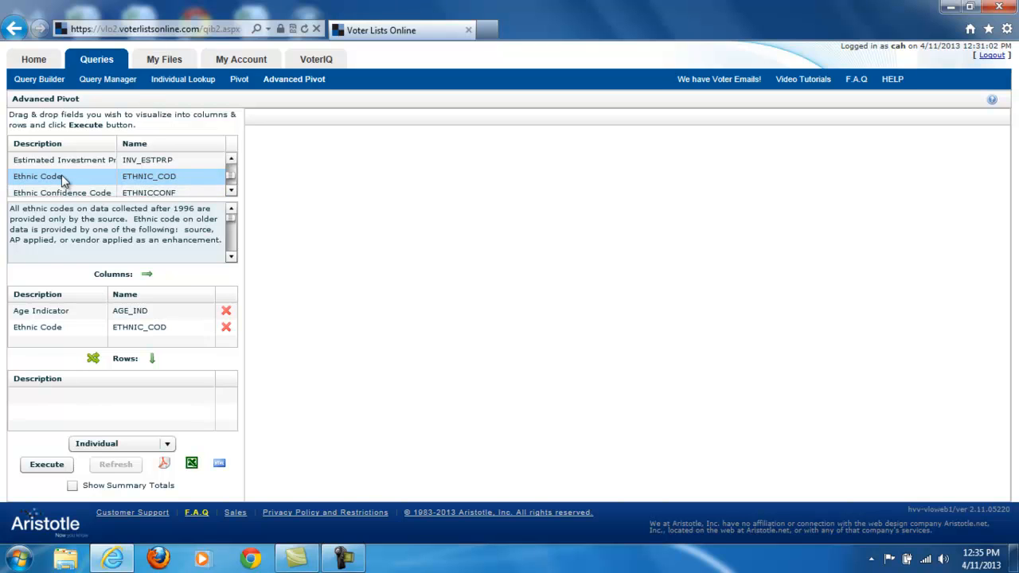
Step: Add the County Name - AI field to the pivot rows
left_click_drag(230, 176, 230, 174)
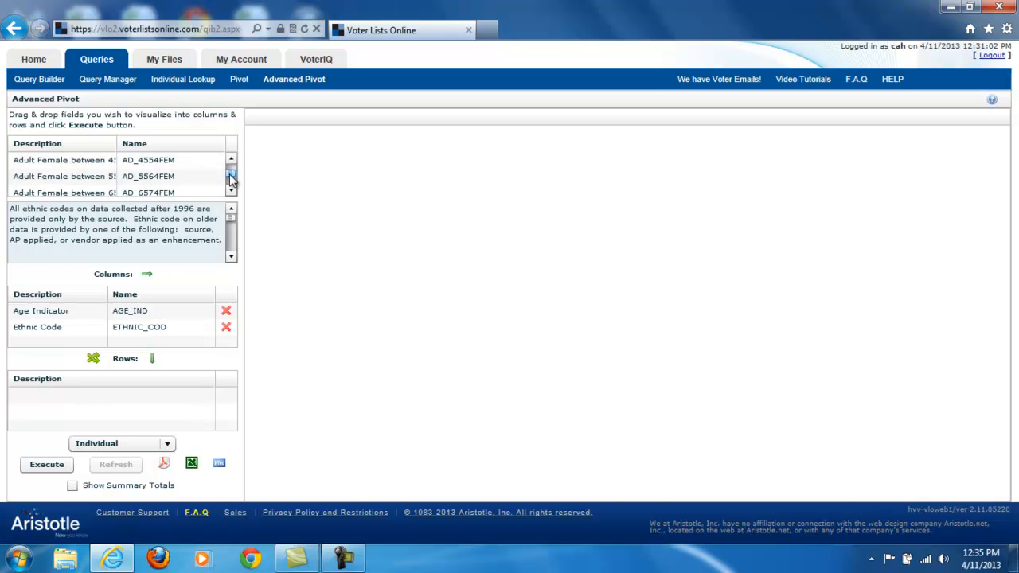
left_click(231, 191)
left_click(231, 191)
left_click(231, 192)
left_click(231, 191)
left_click(231, 193)
left_click(231, 192)
left_click(231, 193)
left_click(231, 192)
left_click(231, 193)
left_click(231, 193)
left_click(231, 193)
left_click(231, 193)
left_click(231, 192)
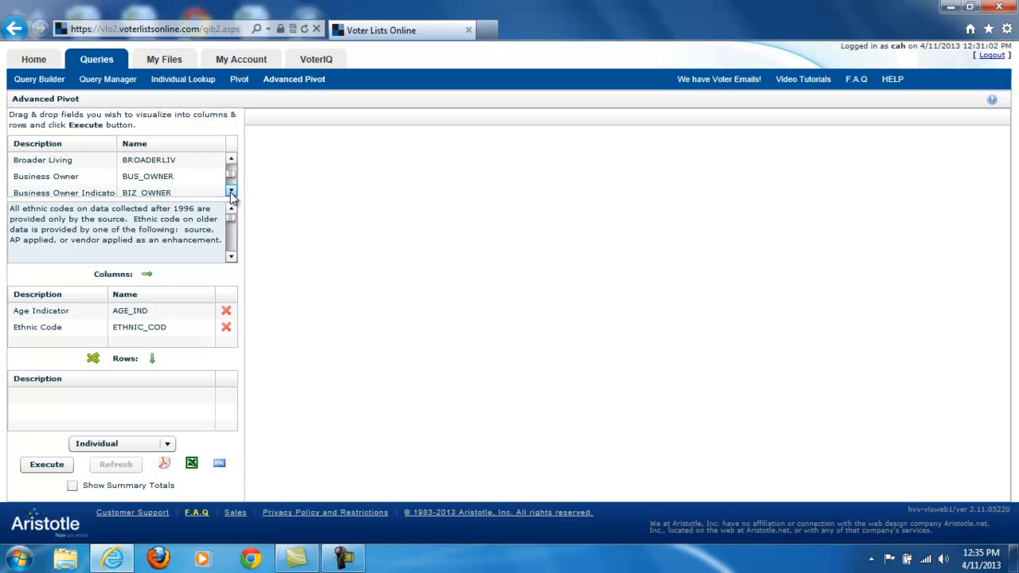
left_click(231, 193)
left_click(231, 193)
left_click(231, 193)
left_click(231, 193)
left_click(231, 192)
left_click(231, 193)
left_click(231, 193)
left_click(231, 193)
left_click(231, 193)
left_click(231, 193)
left_click(231, 192)
left_click(231, 192)
left_click(231, 192)
left_click(231, 193)
left_click(231, 192)
left_click(231, 193)
left_click(231, 193)
left_click(231, 192)
left_click(231, 192)
left_click(231, 193)
left_click(231, 193)
left_click(231, 193)
left_click(231, 193)
left_click(231, 192)
left_click(231, 193)
left_click(231, 192)
left_click(231, 192)
left_click(231, 193)
left_click(231, 193)
left_click(230, 192)
left_click(231, 192)
left_click(231, 193)
left_click(231, 193)
left_click(231, 193)
left_click(231, 193)
left_click(231, 193)
left_click(231, 192)
left_click(231, 192)
left_click(95, 193)
left_click_drag(95, 192, 90, 415)
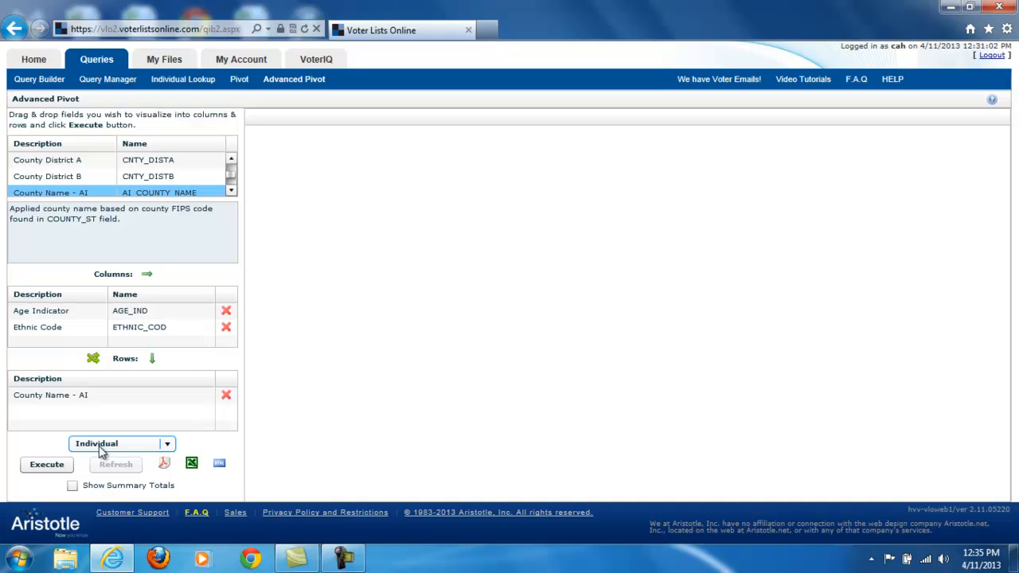
Step: Review the counting level options, keep Individual and execute the pivot
left_click(101, 451)
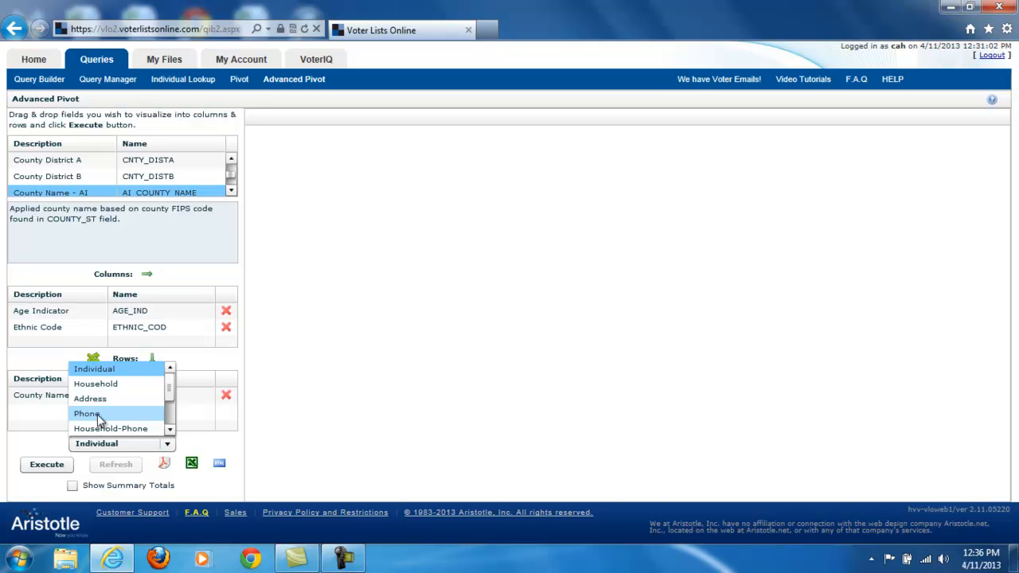
left_click(117, 446)
left_click(118, 448)
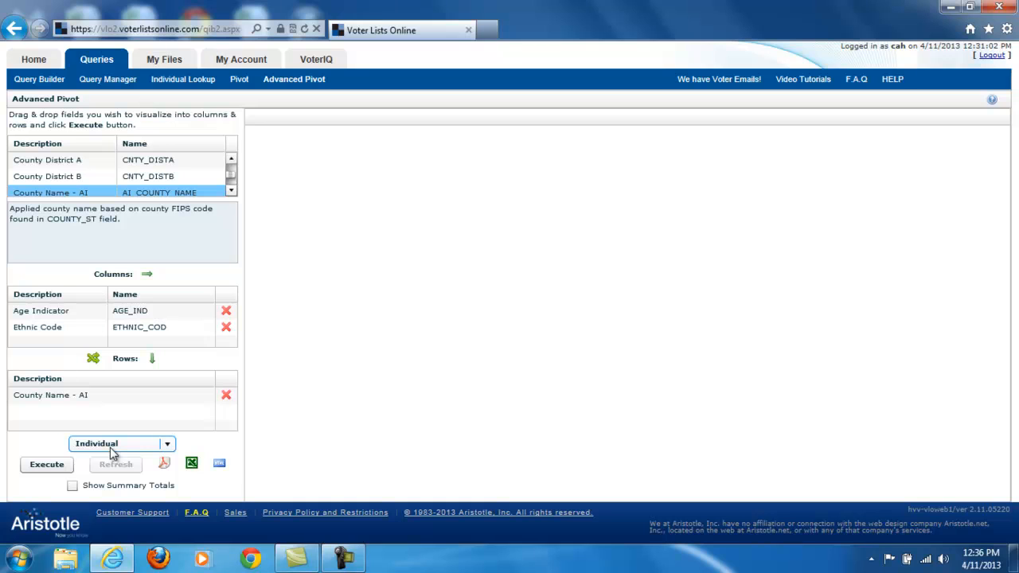
left_click(50, 466)
left_click(60, 464)
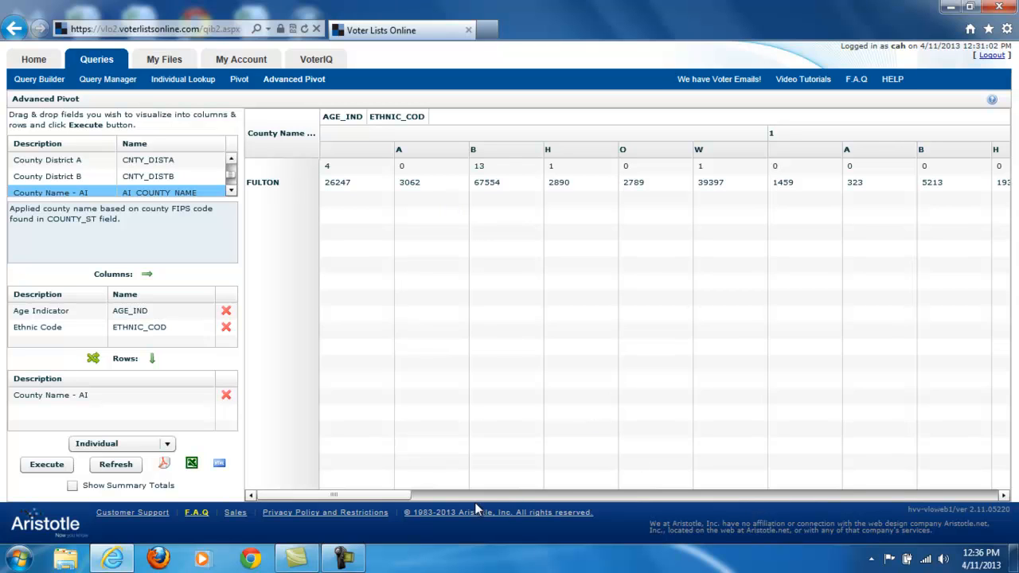
Step: Look through the age and ethnicity columns, and refresh the pivot with summary totals shown
left_click_drag(397, 497, 369, 500)
left_click_drag(343, 496, 457, 503)
left_click_drag(485, 507, 620, 510)
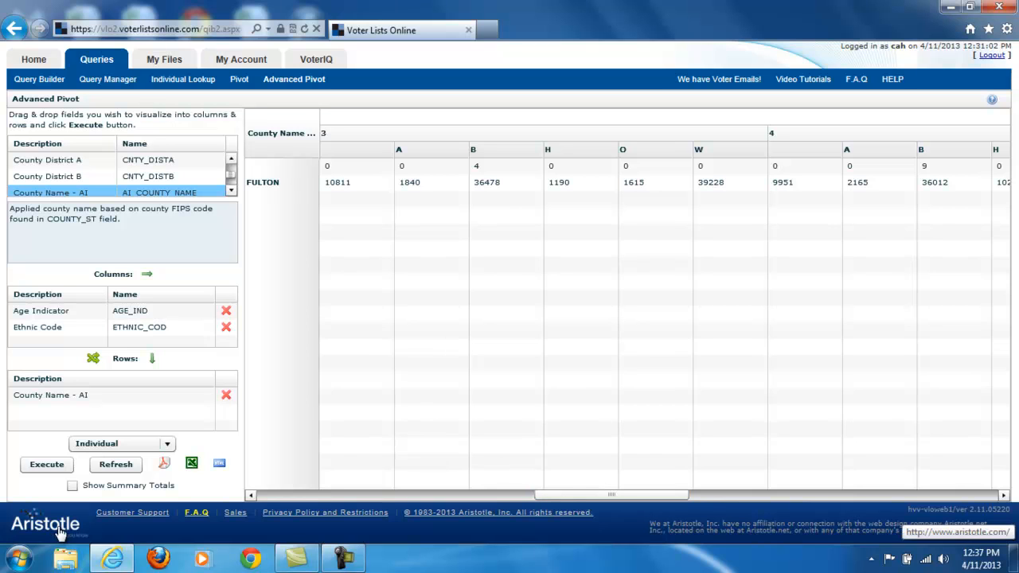
left_click(72, 485)
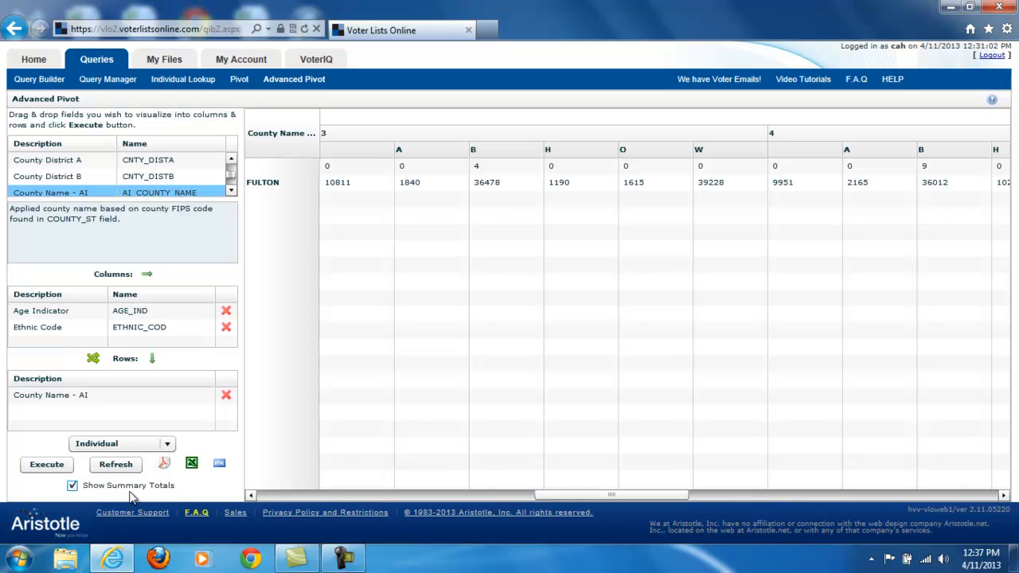
left_click(113, 465)
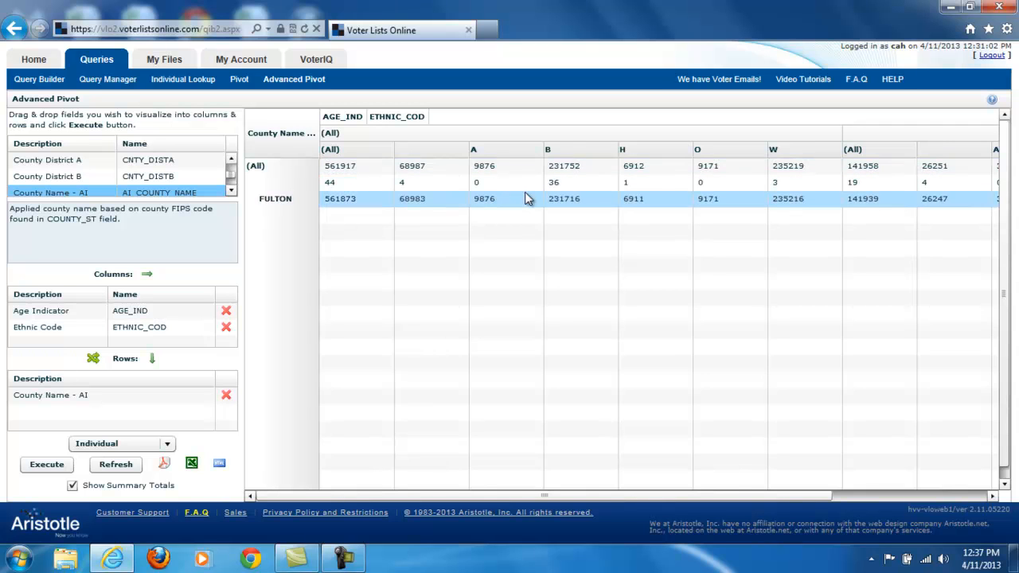
Step: Export the pivot to Excel and open AdvancedPivot.xls, accepting the file format mismatch
left_click(192, 465)
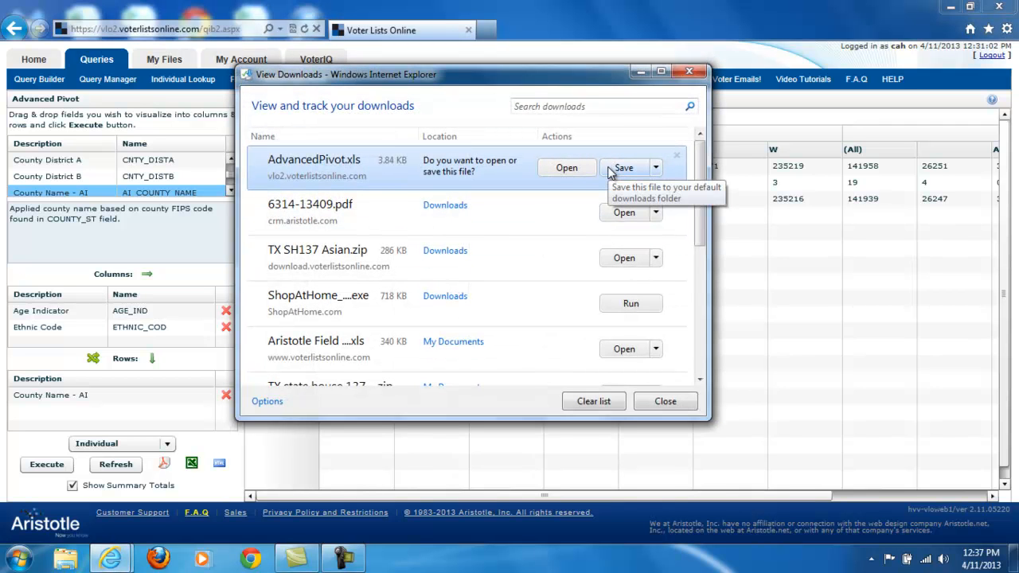
left_click(576, 165)
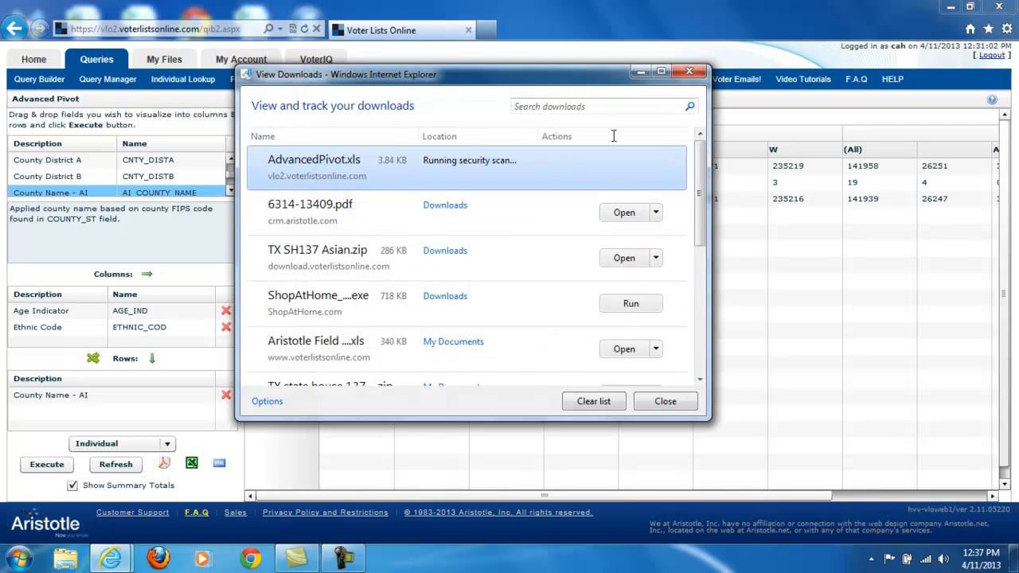
left_click(696, 73)
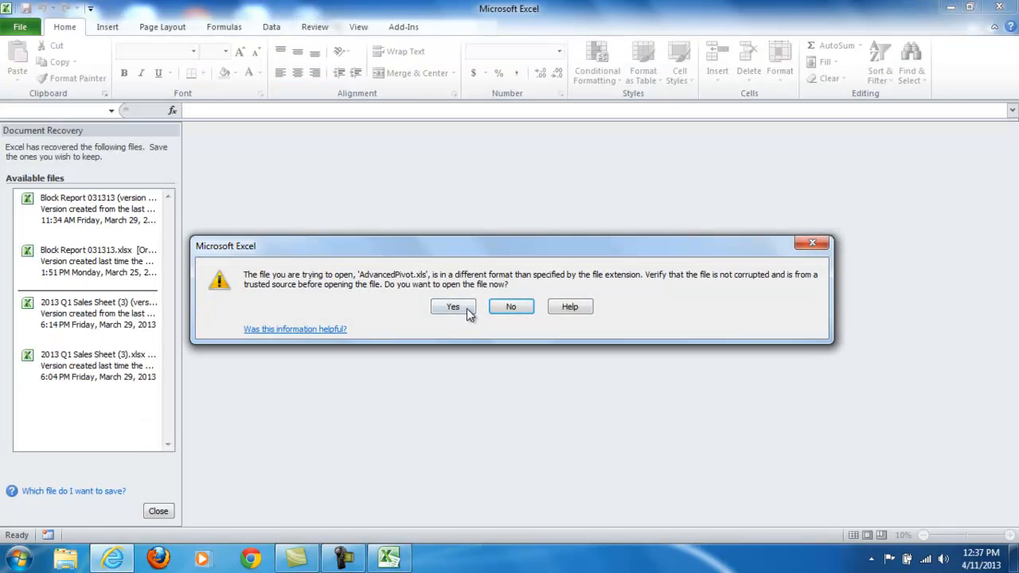
left_click(453, 307)
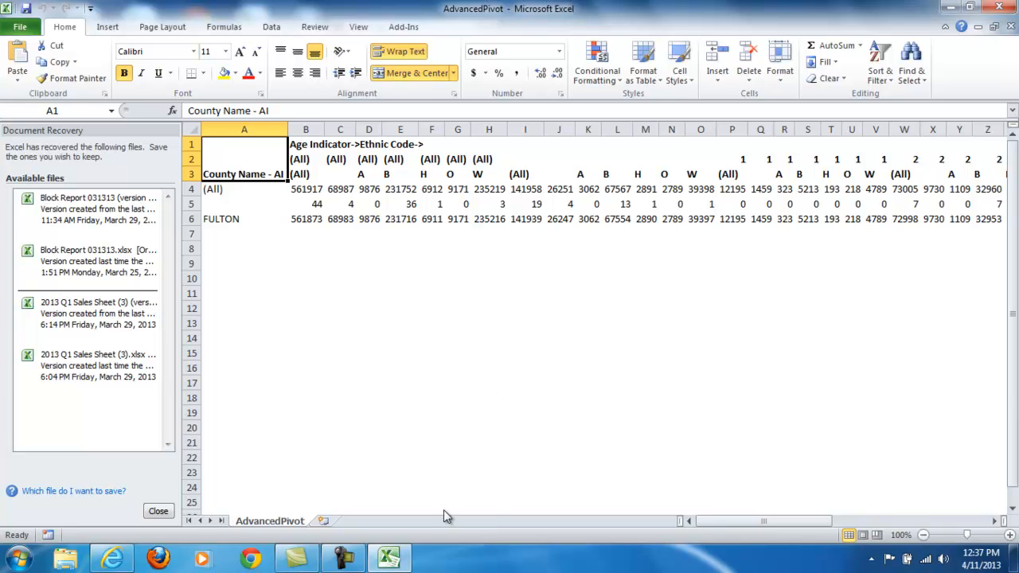
mouse_move(708, 521)
left_mouse_down()
mouse_move(894, 535)
mouse_move(704, 535)
left_mouse_up()
Step: Return to the Advanced Pivot in the browser and replace the Age Indicator column with Age, placed above Ethnic Code
left_click(112, 560)
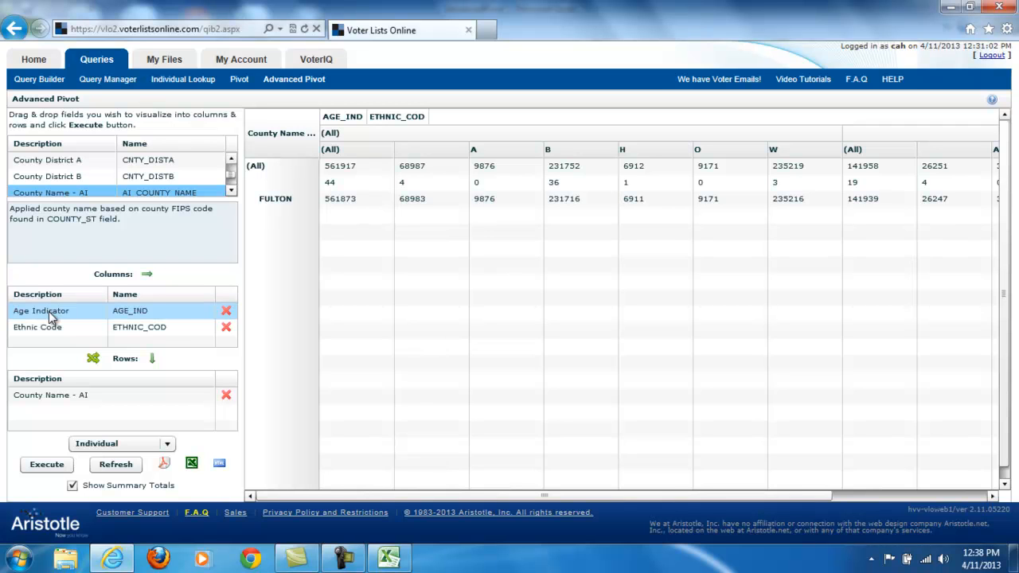
left_click(226, 310)
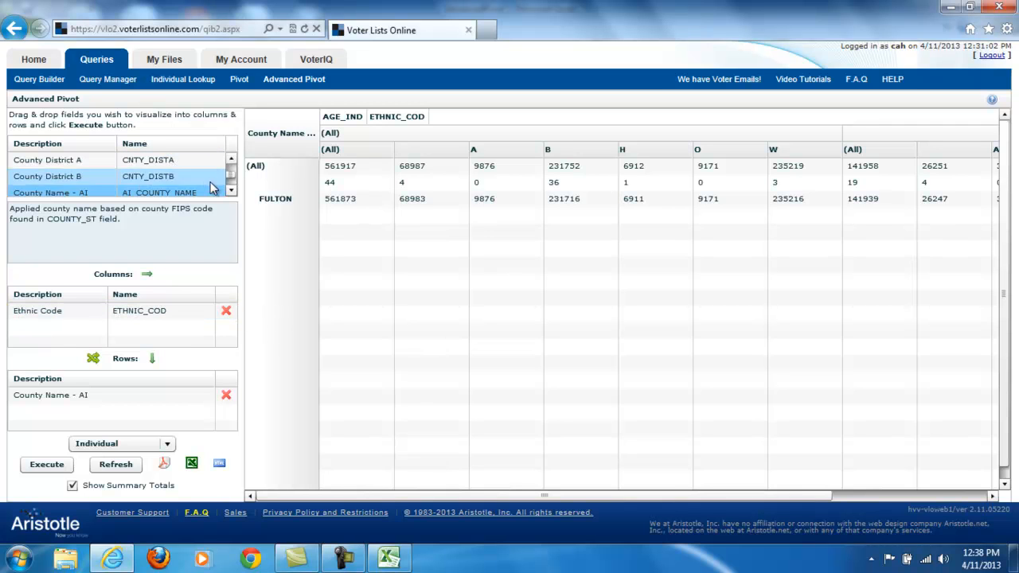
left_click_drag(233, 176, 234, 174)
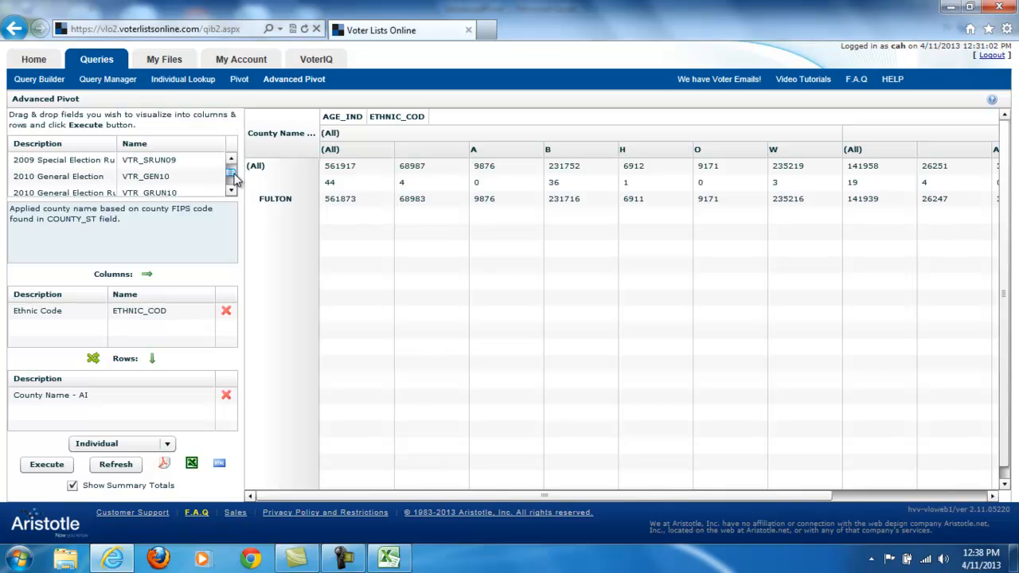
left_click(234, 190)
left_click(231, 192)
left_click(232, 192)
left_click(231, 192)
left_click(231, 192)
left_click(231, 191)
left_click(232, 192)
left_click(232, 192)
left_click(232, 192)
left_click(231, 192)
left_click(232, 192)
left_click_drag(68, 176, 64, 317)
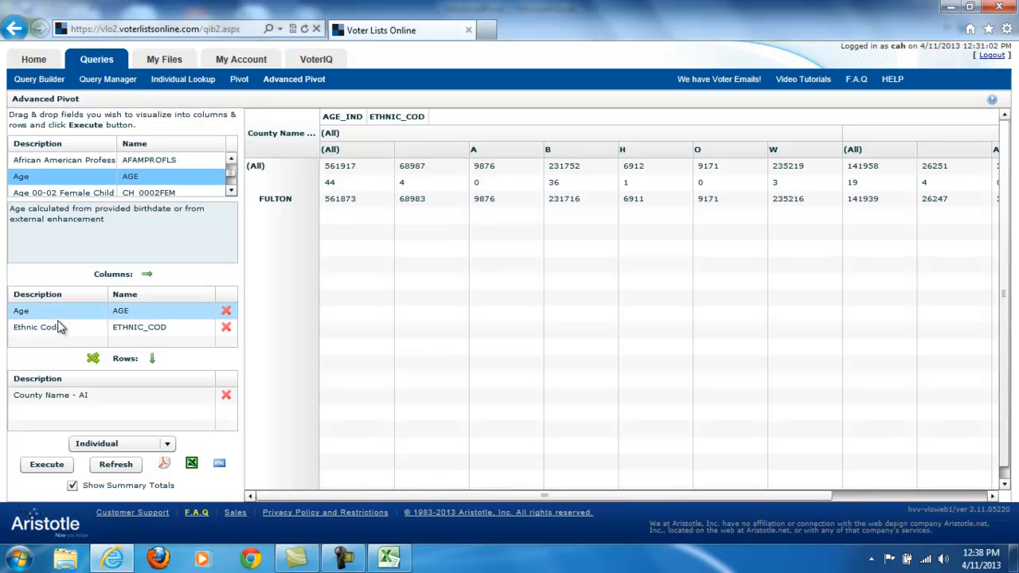
Step: Execute the pivot by exact age and examine the ethnicity counts across the individual age columns
left_click(45, 464)
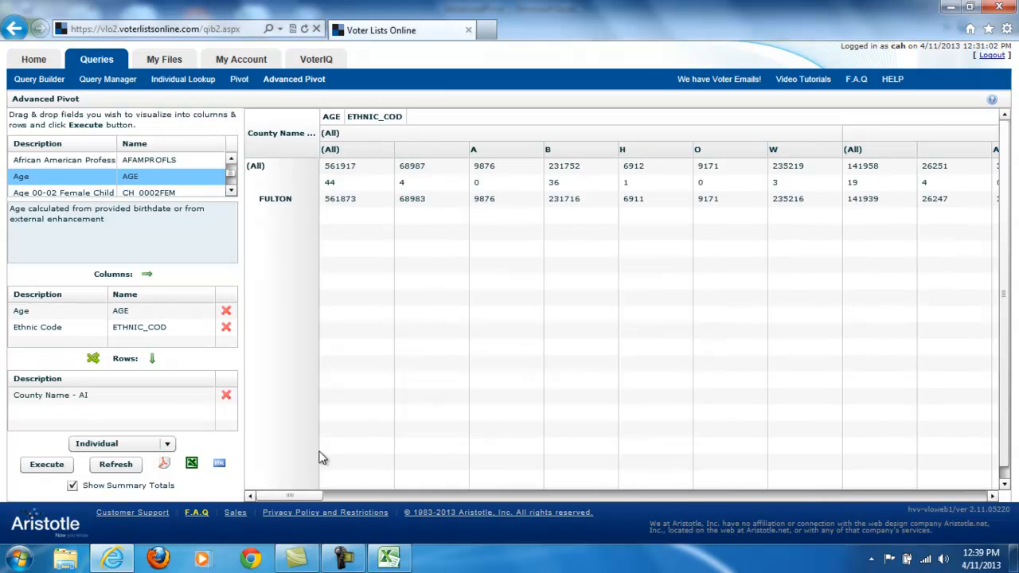
left_click_drag(313, 497, 391, 503)
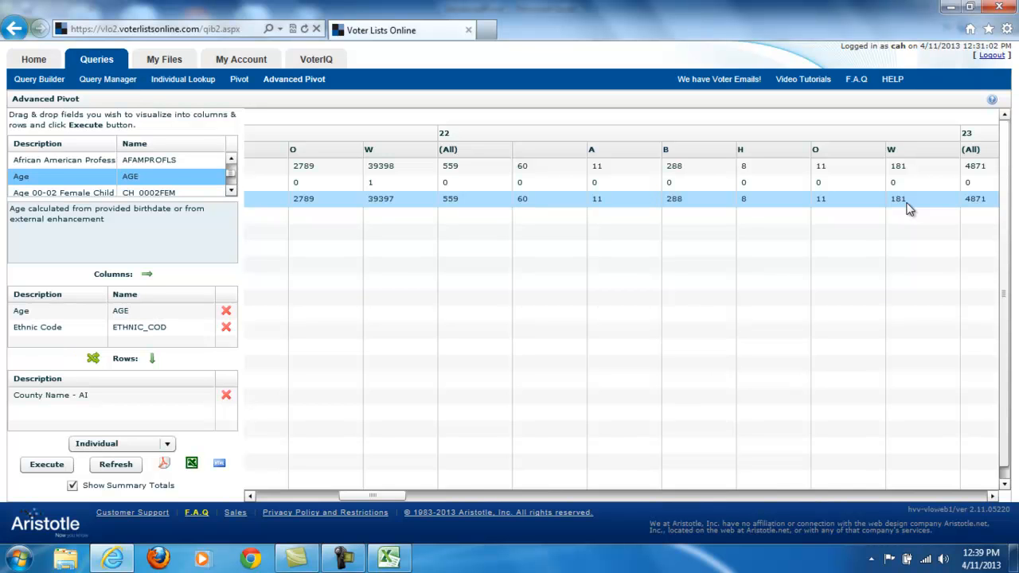
left_click_drag(385, 496, 531, 510)
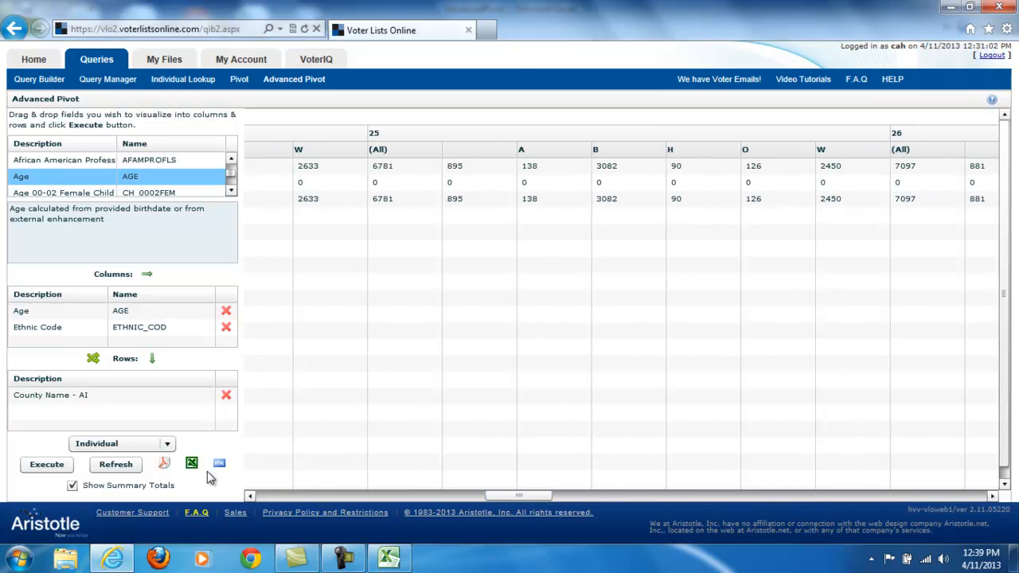